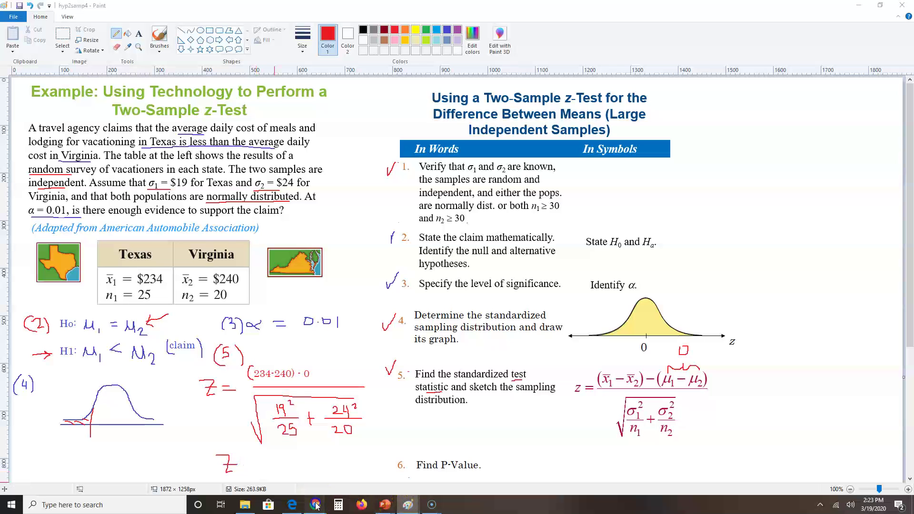
# In the Desmos scientific calculator, change the numerator to (234−240)−0.
pyautogui.click(409, 474)
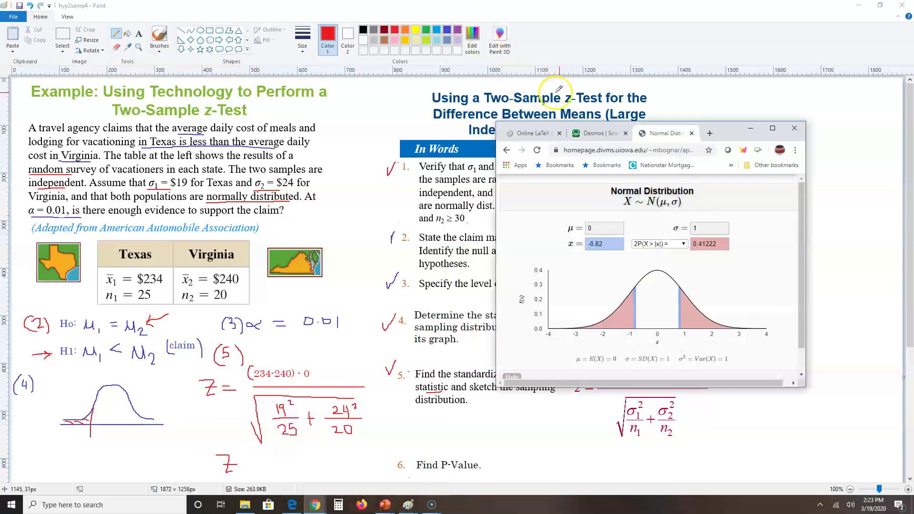
pyautogui.click(598, 133)
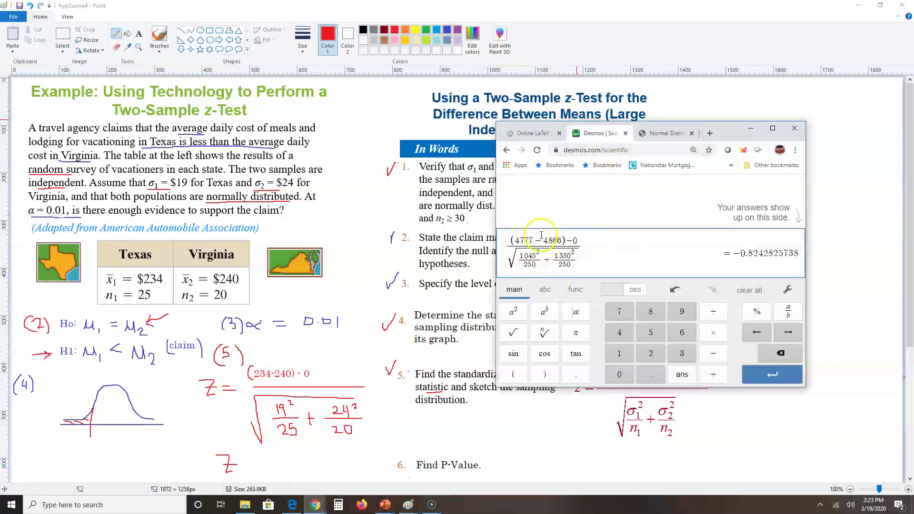
pyautogui.click(517, 240)
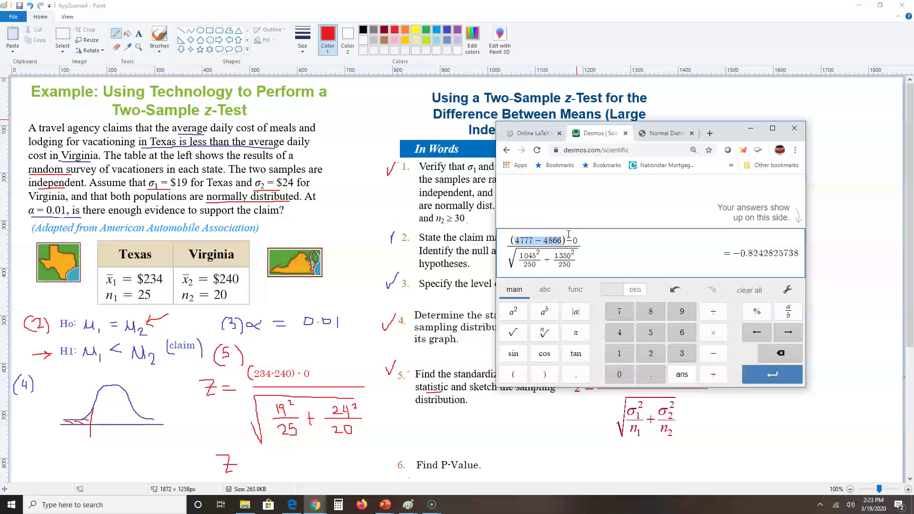
pyautogui.write('234-')
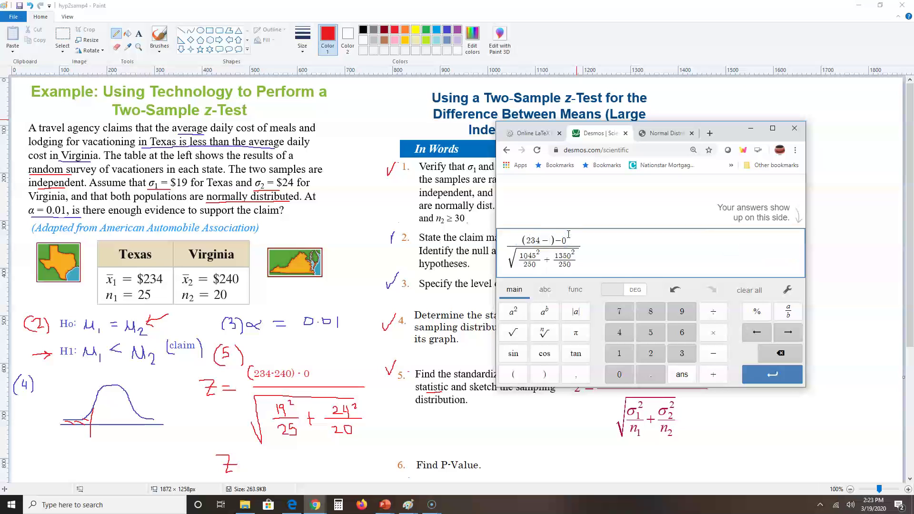
pyautogui.write('240')
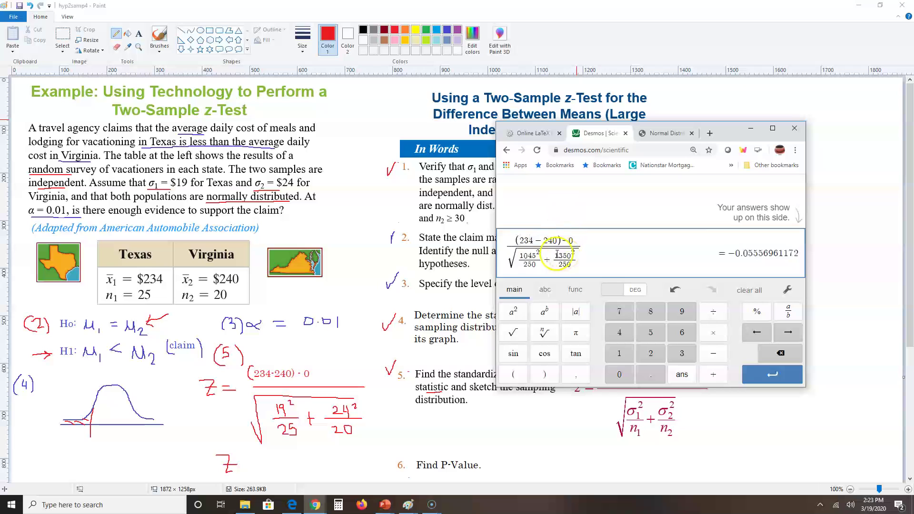
# Change the denominator terms to 19²/25 and 24²/20, giving z = −0.912448597.
pyautogui.click(520, 256)
pyautogui.write('19')
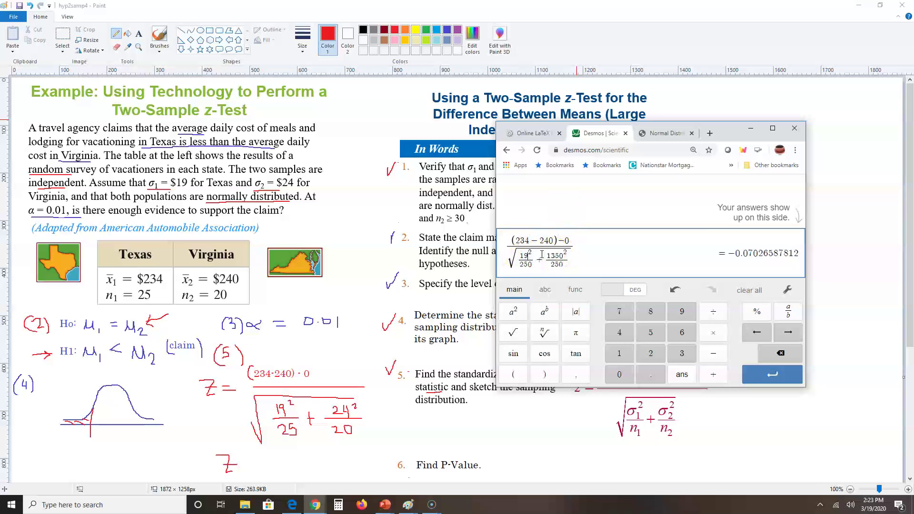
pyautogui.press('BackSpace')
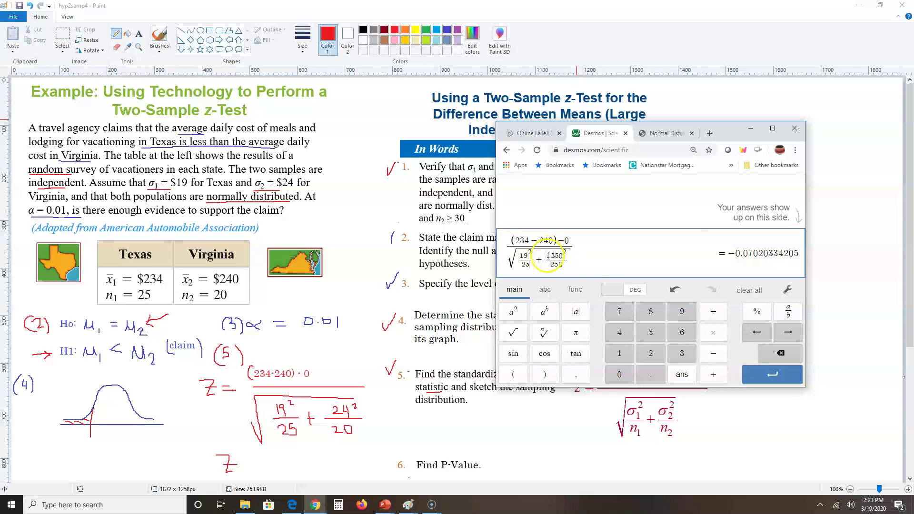
pyautogui.press('Delete')
pyautogui.press('Delete')
pyautogui.press('Delete')
pyautogui.press('Delete')
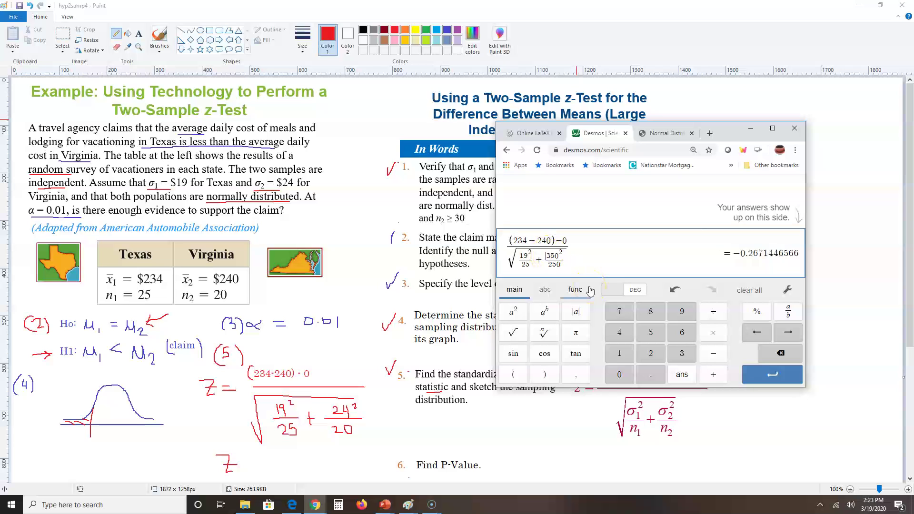
pyautogui.write('24')
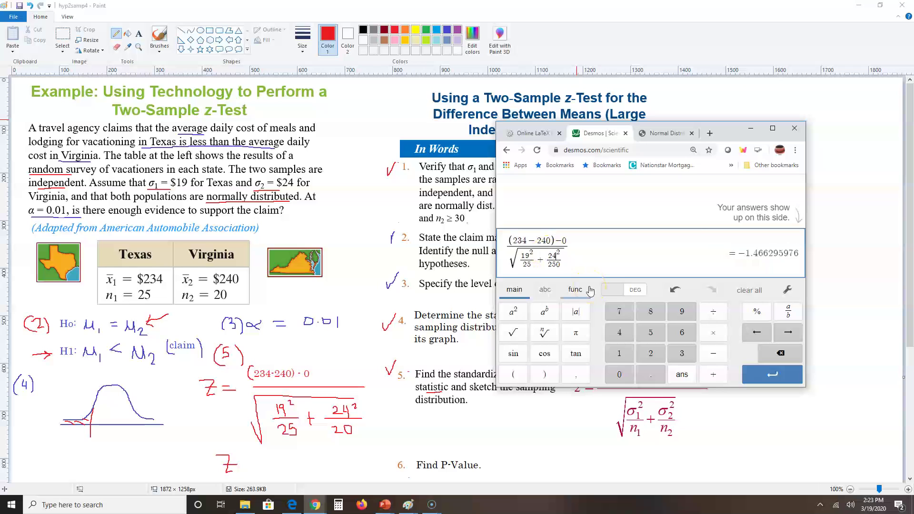
pyautogui.press('Delete')
pyautogui.click(625, 273)
pyautogui.moveTo(790, 259); pyautogui.dragTo(753, 256)
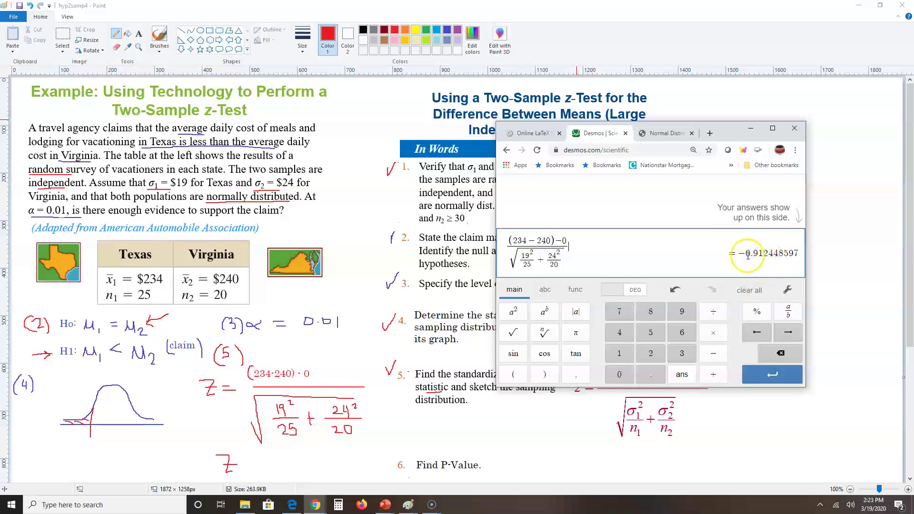
# On the Paint worksheet, write Z = -0.91 and label the curve's cutoff -0.91.
pyautogui.click(258, 460)
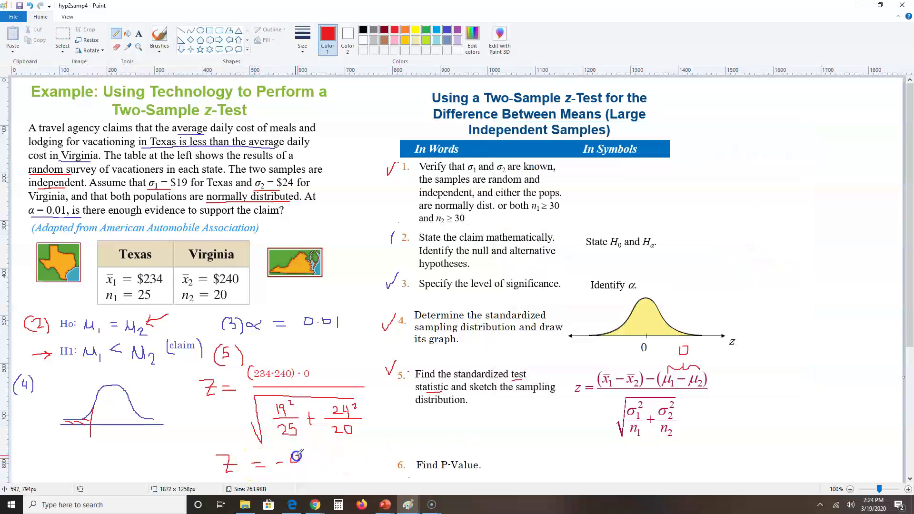
pyautogui.moveTo(297, 456); pyautogui.dragTo(306, 460)
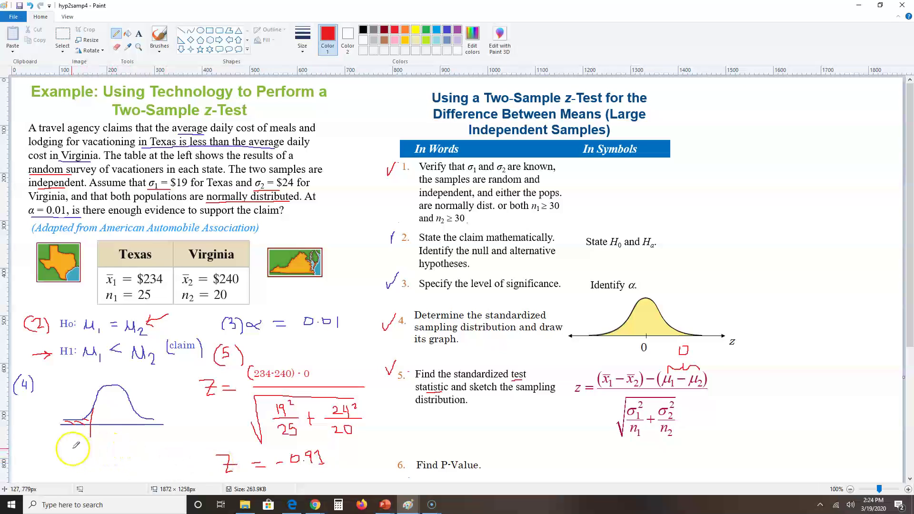
pyautogui.moveTo(83, 448); pyautogui.dragTo(85, 448)
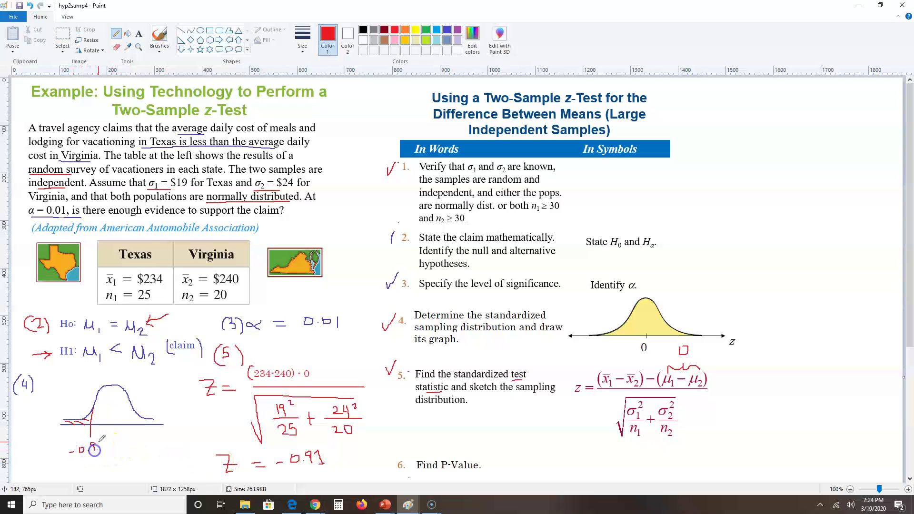
# Start step (6) with P = and draw an arrow to the curve's left tail.
pyautogui.scroll(-3, 462, 344)
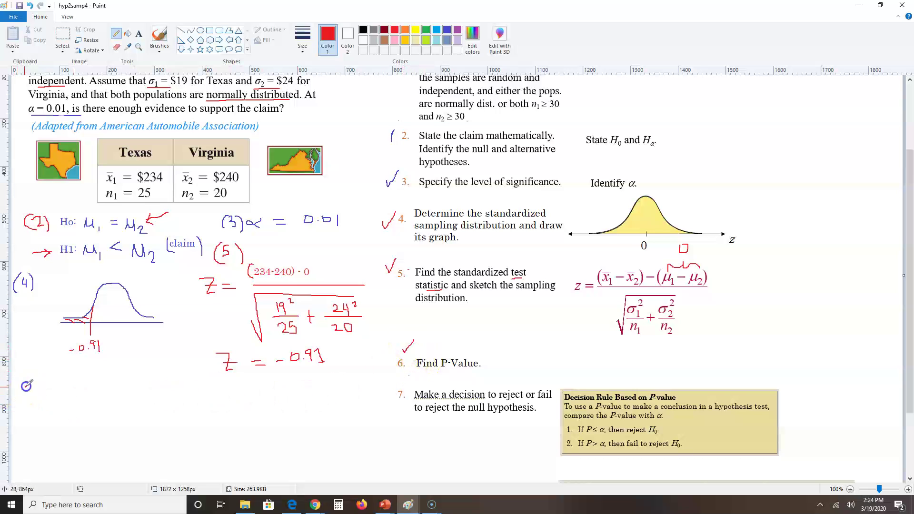
pyautogui.moveTo(24, 397); pyautogui.dragTo(25, 398)
pyautogui.moveTo(15, 380)
pyautogui.mouseDown()
pyautogui.moveTo(16, 404)
pyautogui.moveTo(41, 404)
pyautogui.mouseUp()
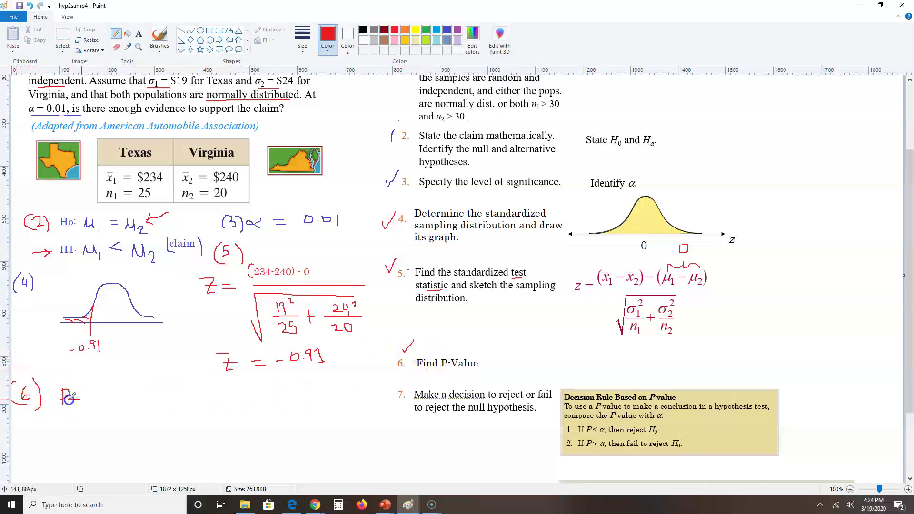
pyautogui.moveTo(72, 291); pyautogui.dragTo(80, 313)
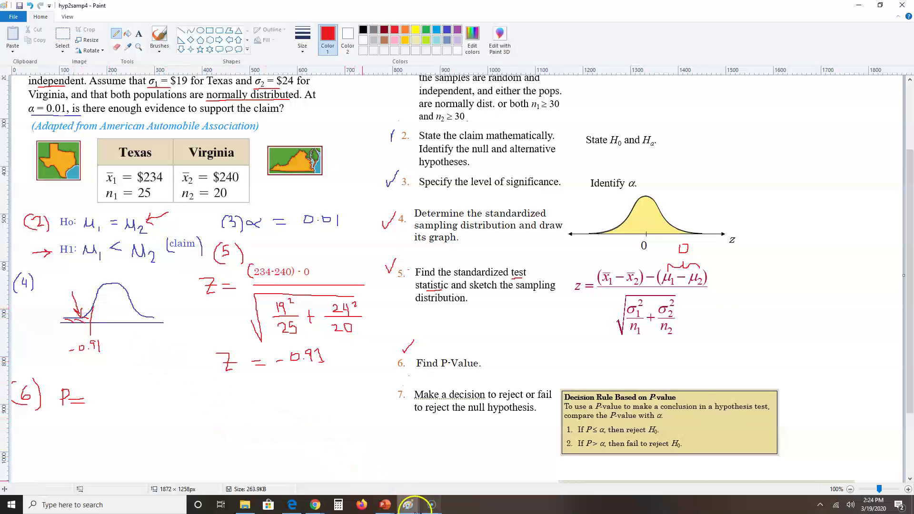
# Compute the left-tail probability P(X < -0.91) = 0.18141 in the normal distribution applet.
pyautogui.moveTo(315, 505)
pyautogui.click(399, 471)
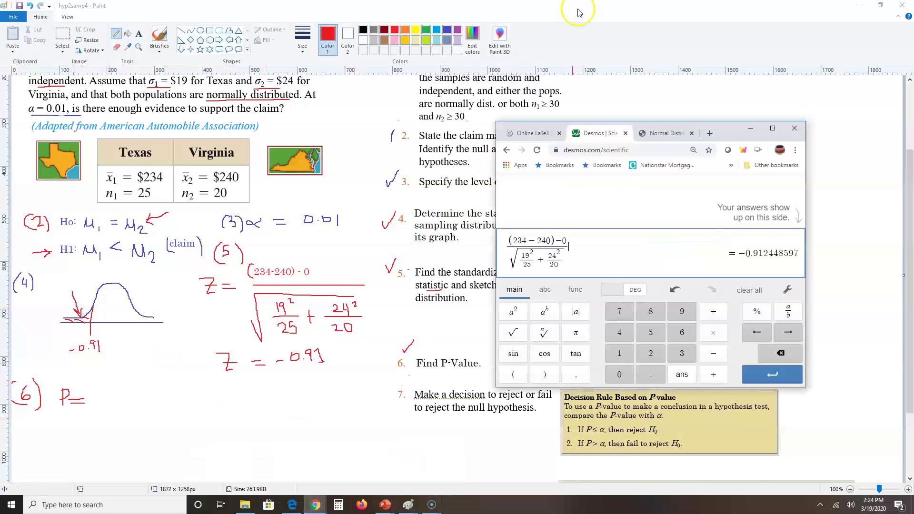
pyautogui.click(664, 133)
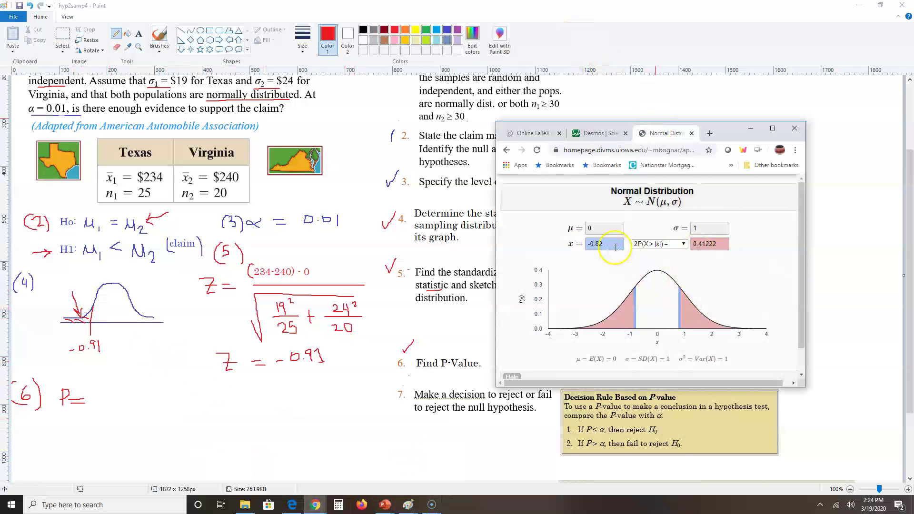
pyautogui.moveTo(616, 244); pyautogui.dragTo(553, 246)
pyautogui.press('BackSpace')
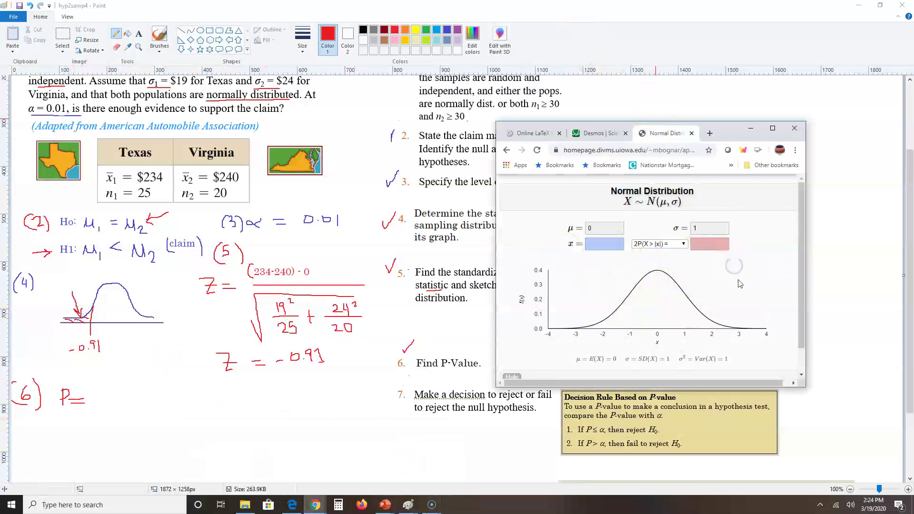
pyautogui.click(660, 243)
pyautogui.click(647, 263)
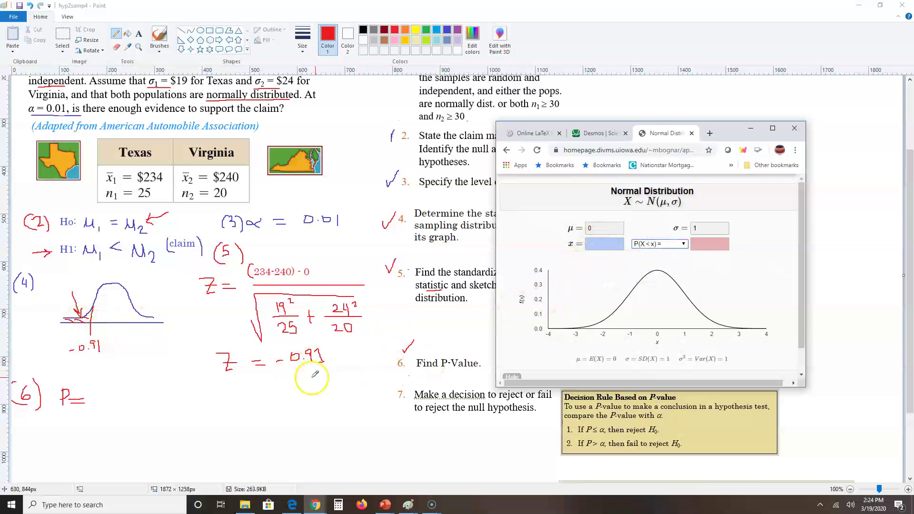
pyautogui.click(592, 245)
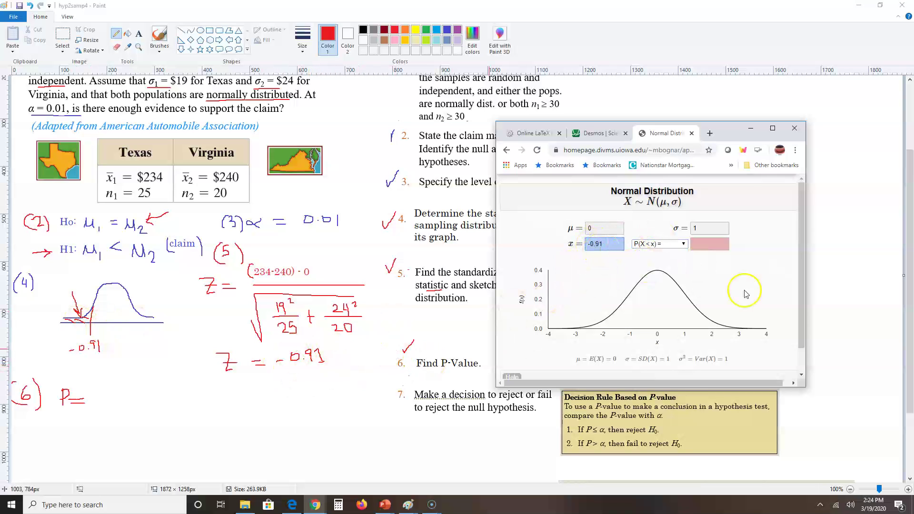
pyautogui.press('Return')
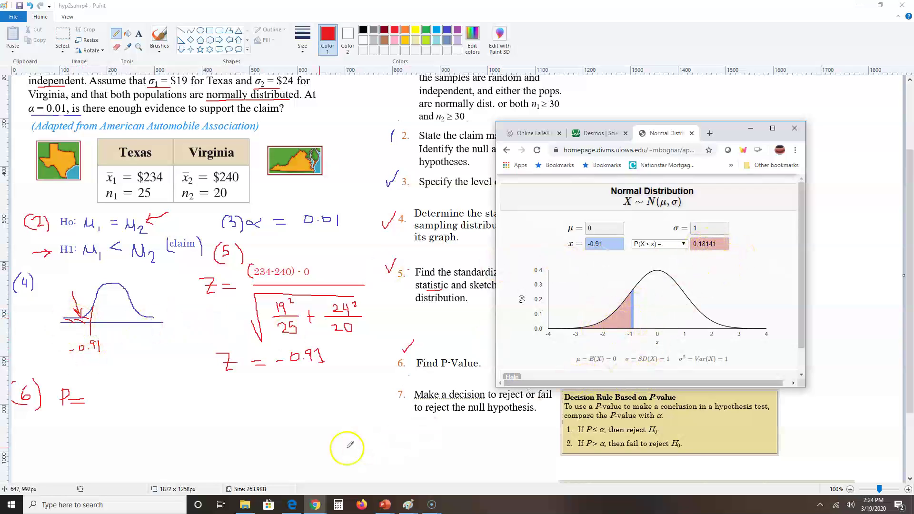
pyautogui.click(95, 401)
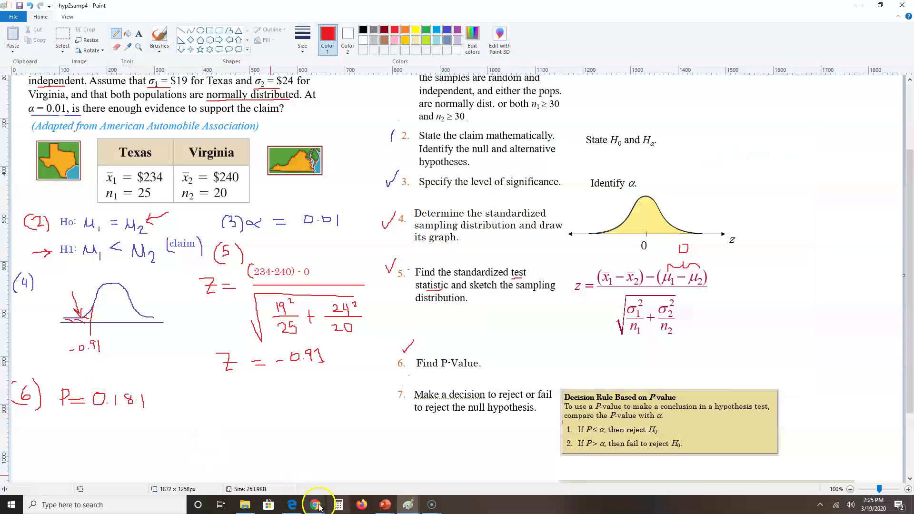
# Recheck the applet's 0.18141 result, then number step (7) on the worksheet.
pyautogui.moveTo(315, 505)
pyautogui.click(404, 471)
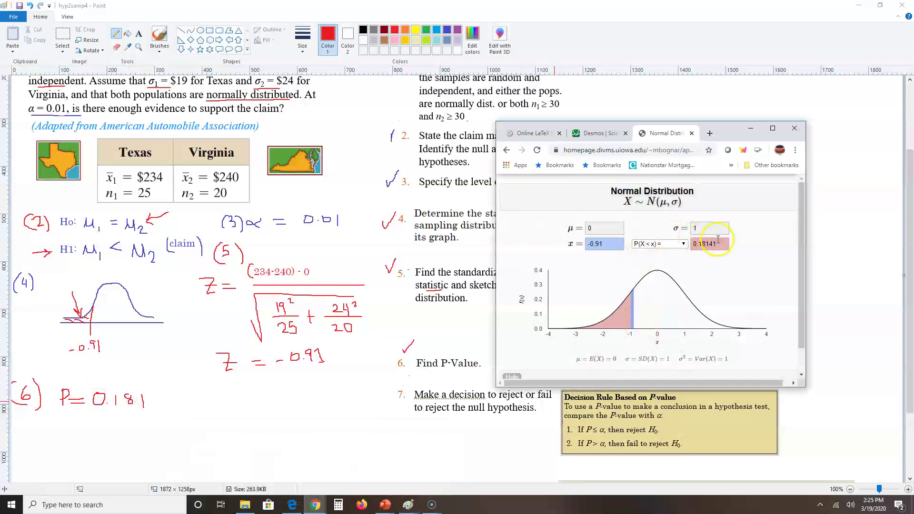
pyautogui.click(781, 107)
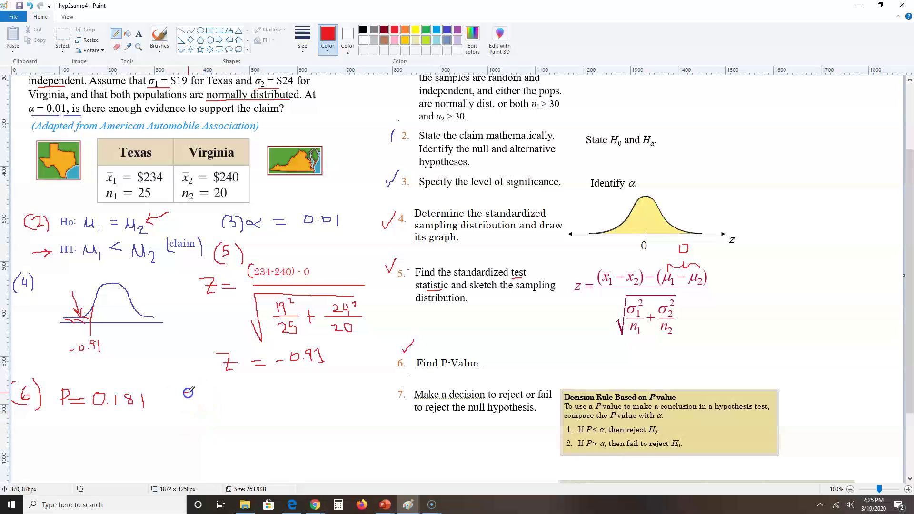
pyautogui.moveTo(182, 388)
pyautogui.mouseDown()
pyautogui.moveTo(180, 409)
pyautogui.moveTo(195, 410)
pyautogui.mouseUp()
pyautogui.scroll(-3, 508, 208)
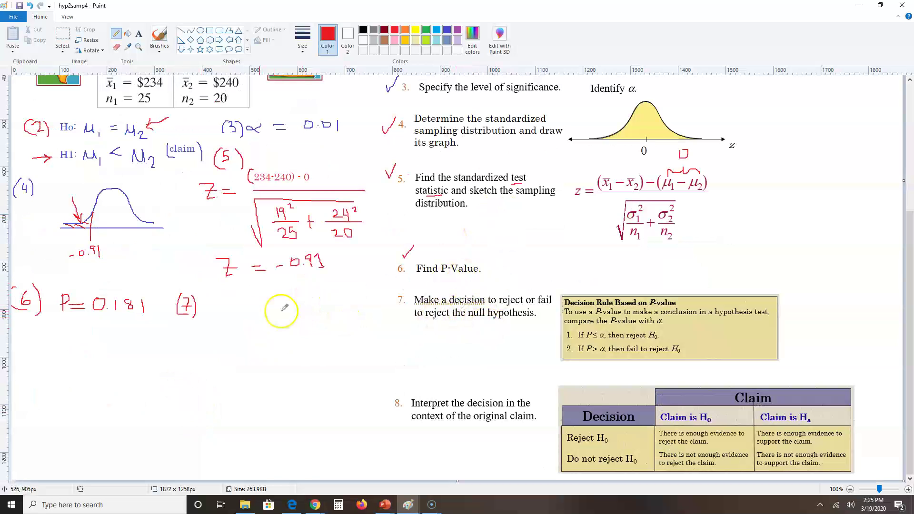
# Write P > α in step (7), with .181 under P, 0.01 under α, and the > sign boxed.
pyautogui.moveTo(228, 297)
pyautogui.mouseDown()
pyautogui.moveTo(247, 297)
pyautogui.moveTo(247, 337)
pyautogui.moveTo(289, 337)
pyautogui.moveTo(283, 291)
pyautogui.moveTo(247, 296)
pyautogui.mouseUp()
pyautogui.moveTo(312, 296); pyautogui.dragTo(298, 307)
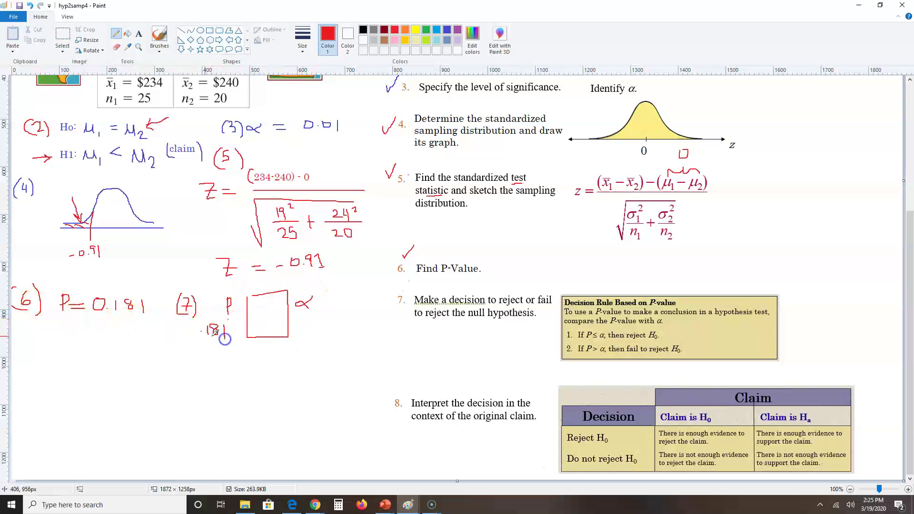
pyautogui.click(201, 332)
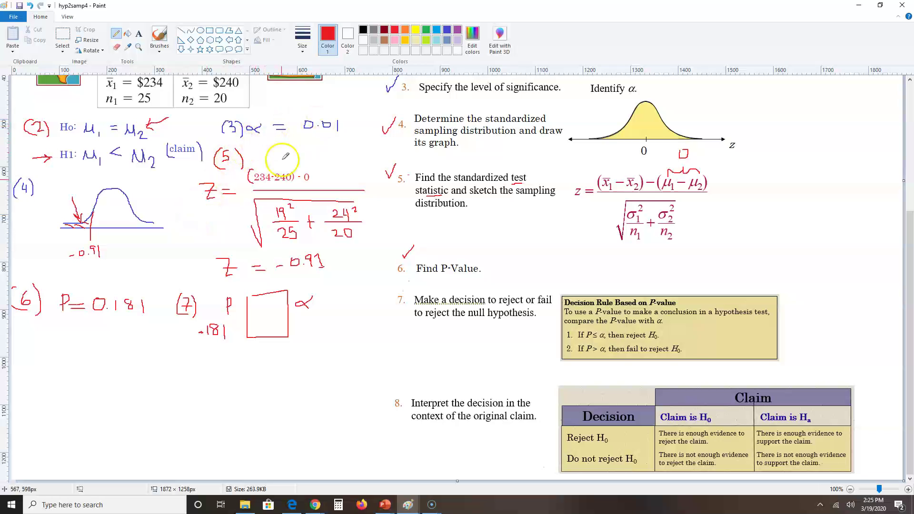
pyautogui.moveTo(304, 329); pyautogui.dragTo(308, 336)
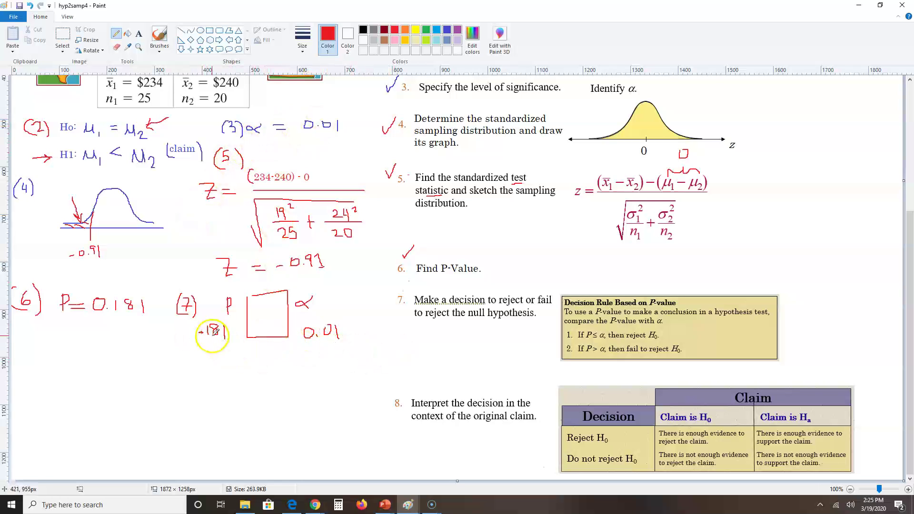
pyautogui.moveTo(261, 331); pyautogui.dragTo(261, 330)
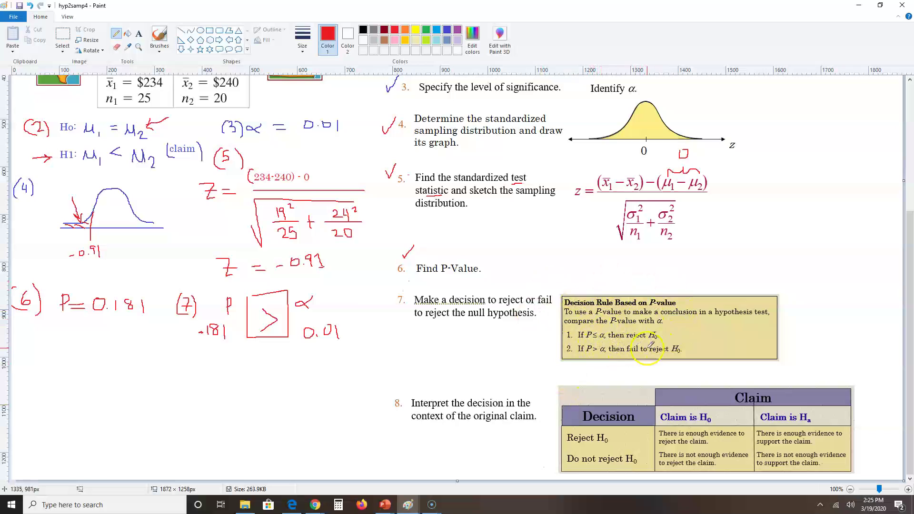
# Type 'Fail to reject Ho' below the step (7) comparison.
pyautogui.click(138, 33)
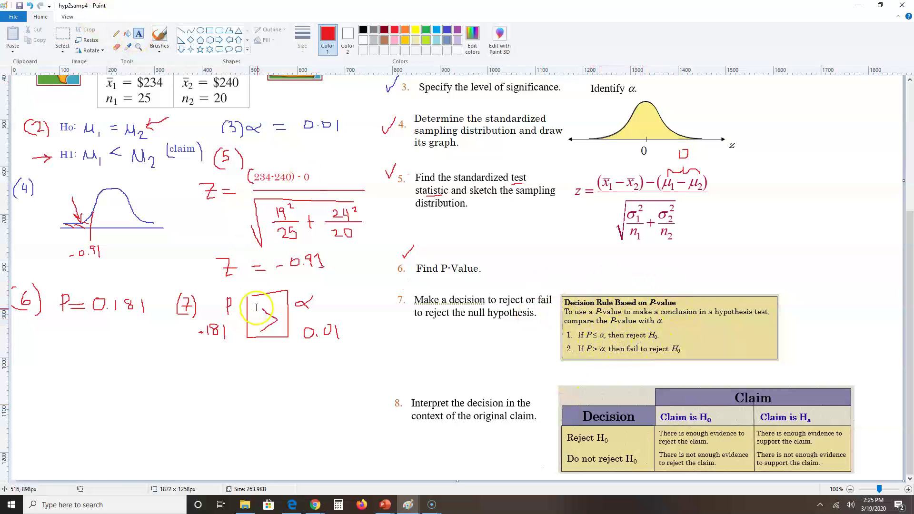
pyautogui.click(228, 351)
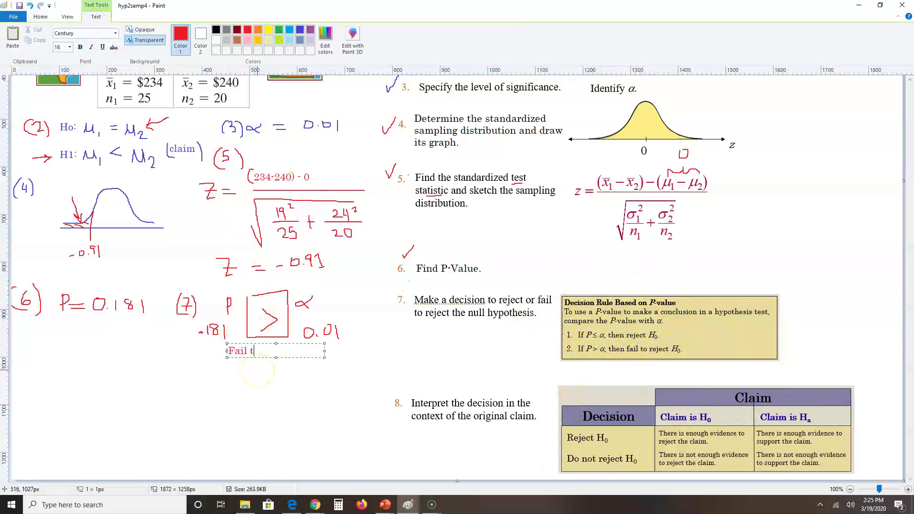
pyautogui.write('Fail to reject Ho')
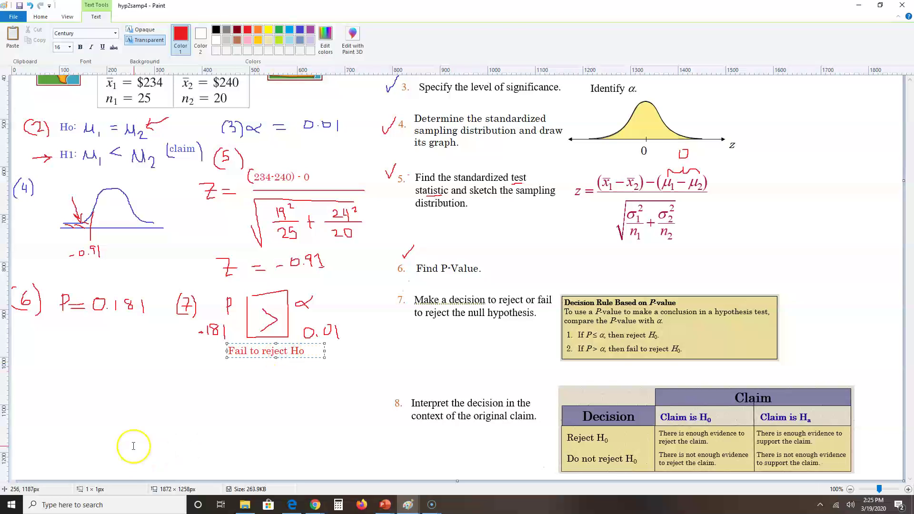
pyautogui.click(223, 434)
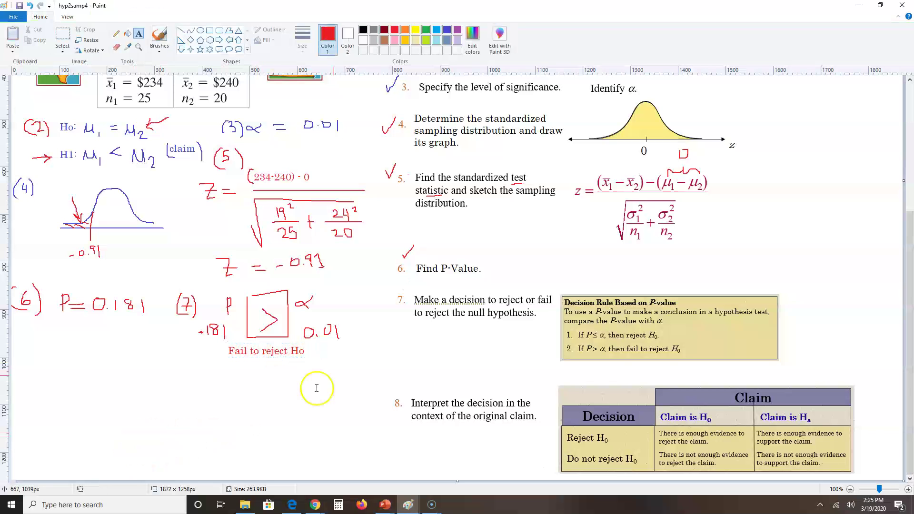
# Tick off item 7 with the pencil and write the (8) label in the margin.
pyautogui.click(116, 34)
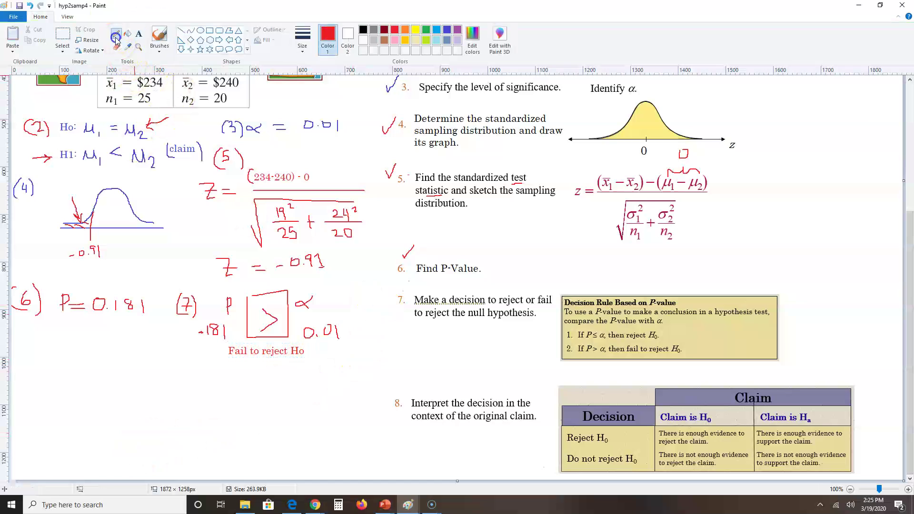
pyautogui.moveTo(391, 300); pyautogui.dragTo(404, 295)
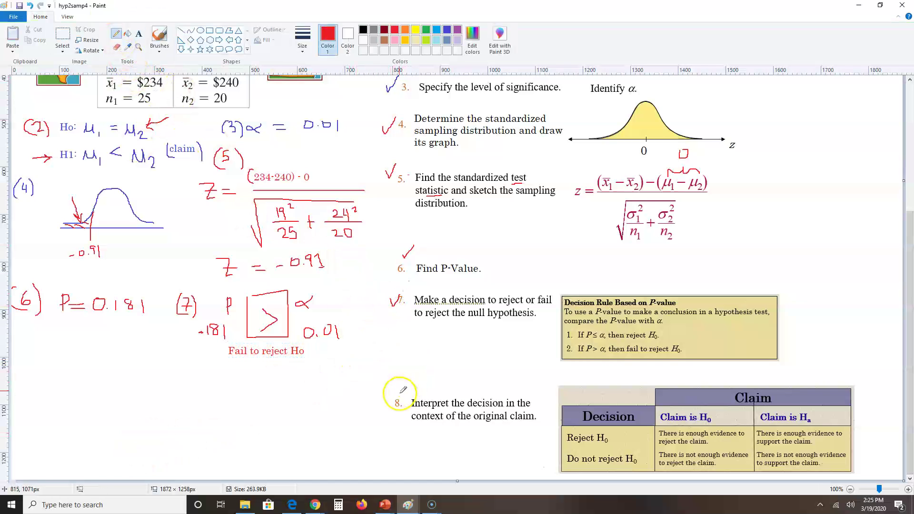
pyautogui.moveTo(397, 382); pyautogui.dragTo(407, 376)
pyautogui.click(35, 396)
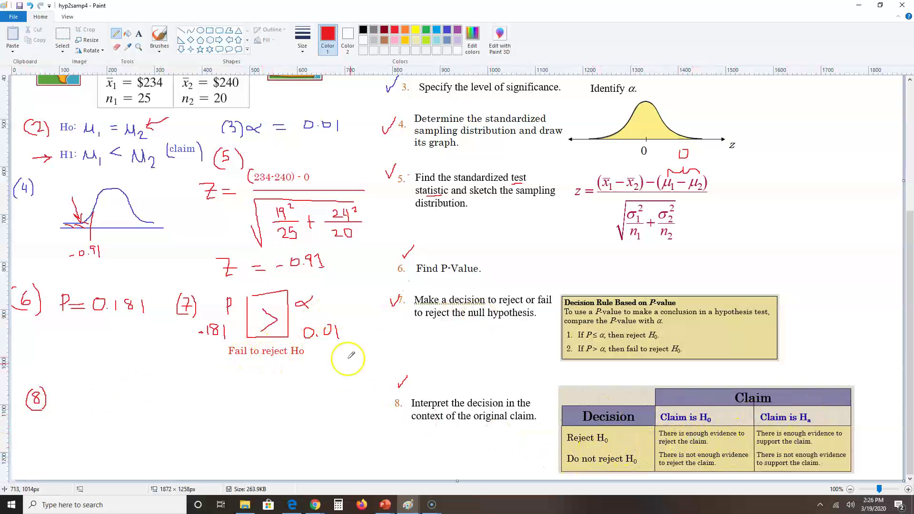
# Arrow the Do not reject H0 row and Claim is Ha column, then type 'Not enough to support claim' beside (8).
pyautogui.moveTo(519, 465); pyautogui.dragTo(547, 464)
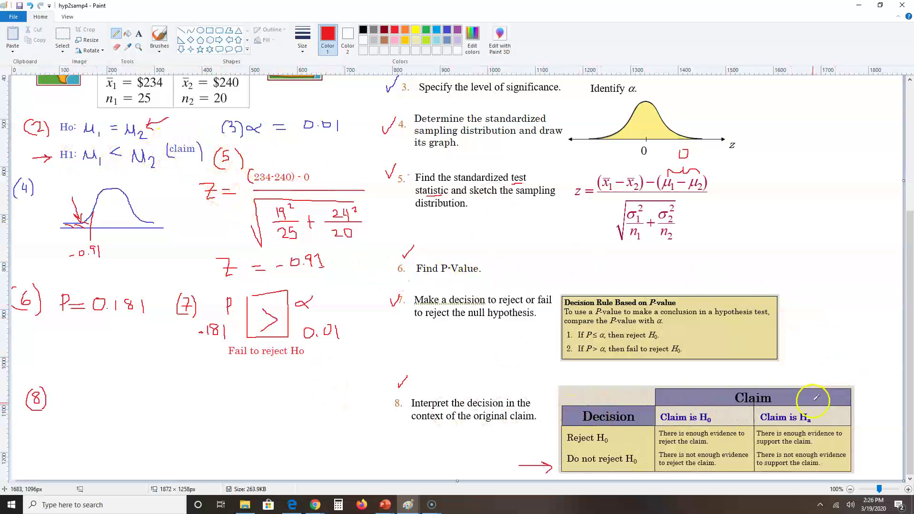
pyautogui.moveTo(805, 355); pyautogui.dragTo(806, 371)
pyautogui.click(138, 34)
pyautogui.click(62, 391)
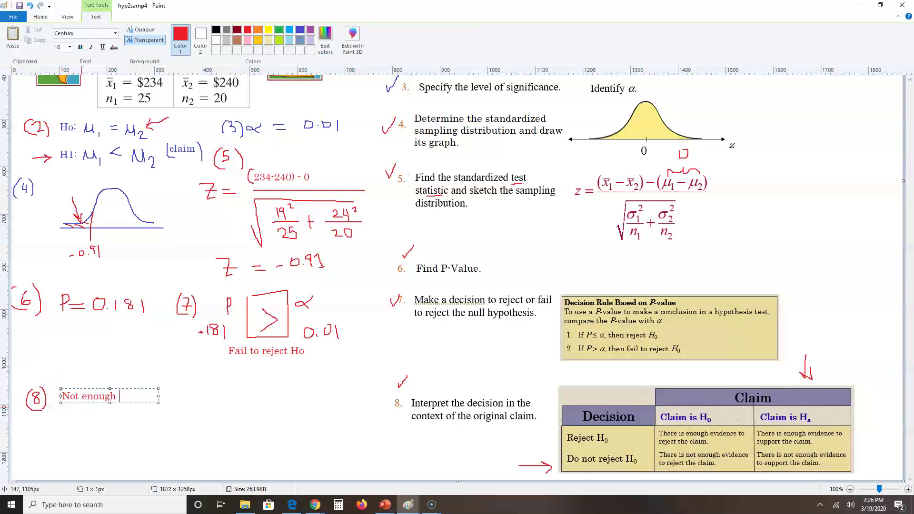
pyautogui.write('Not enough to support')
pyautogui.scroll(4, 71, 310)
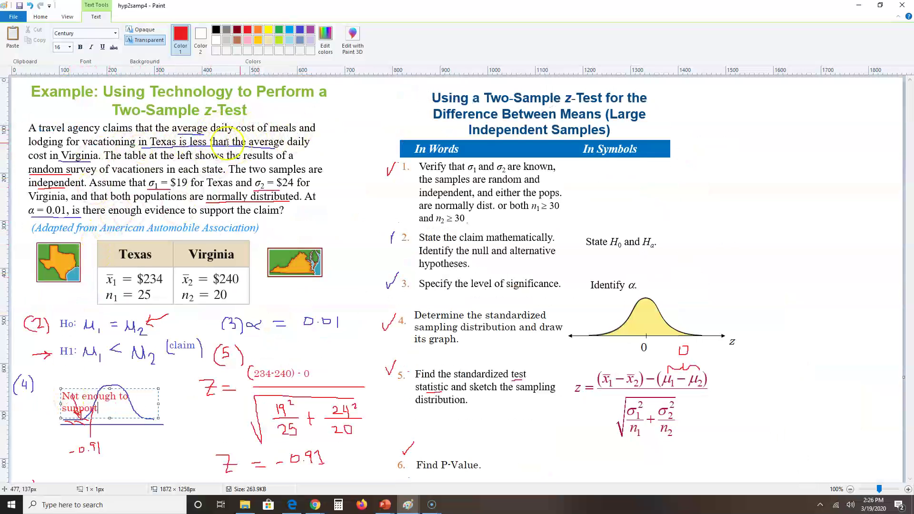
pyautogui.scroll(-4, 143, 209)
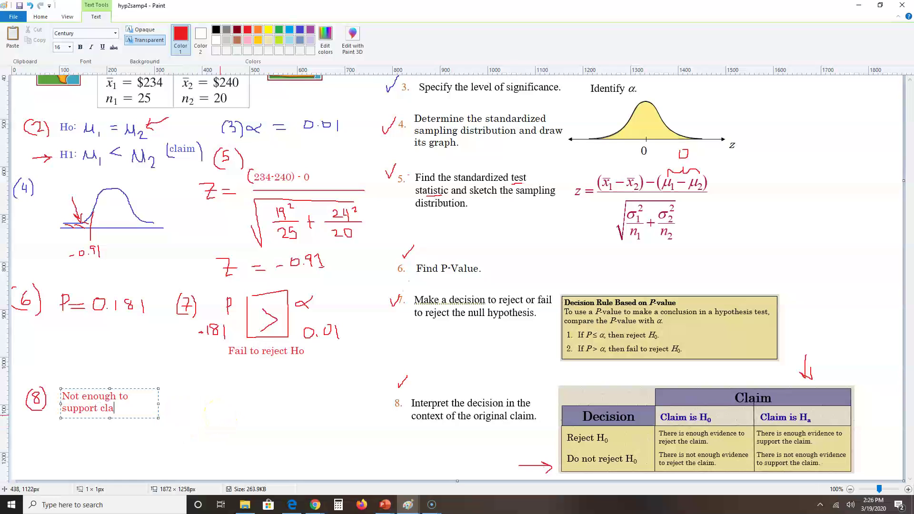
pyautogui.click(209, 411)
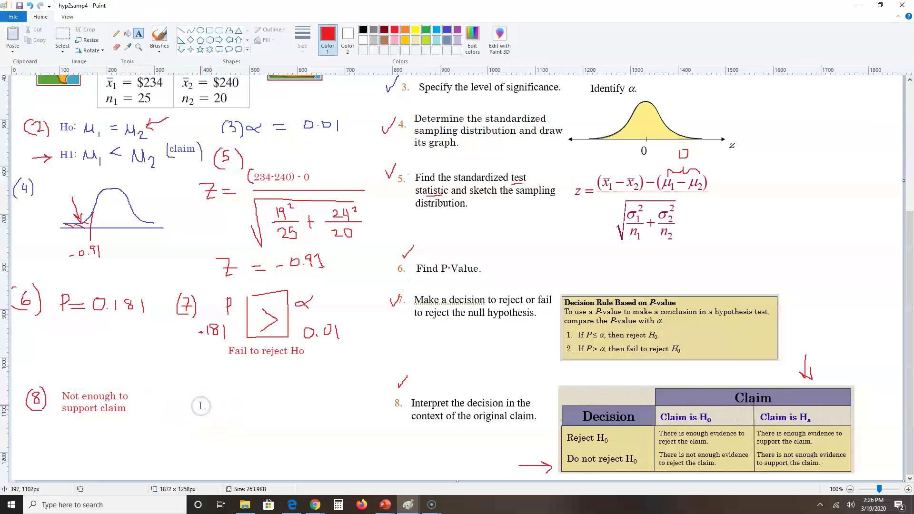